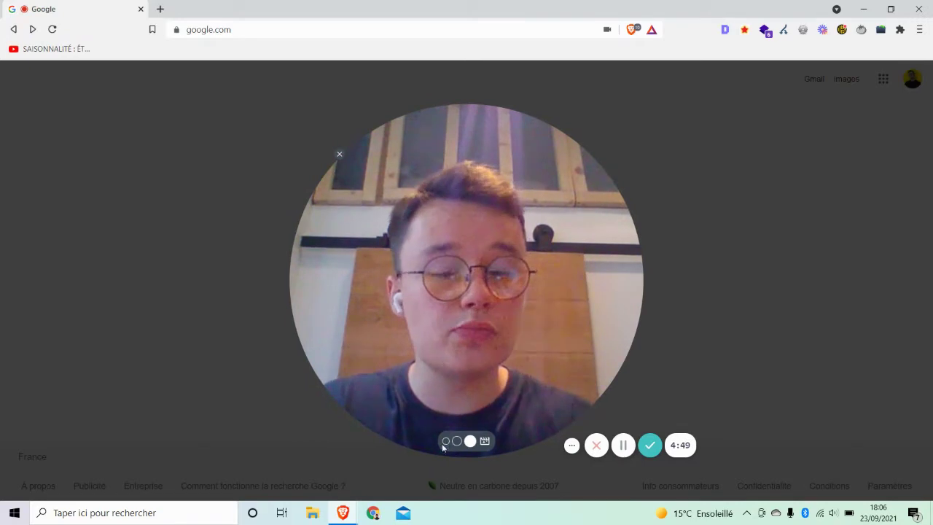
{"action": "left_click", "coordinate": [445, 441]}
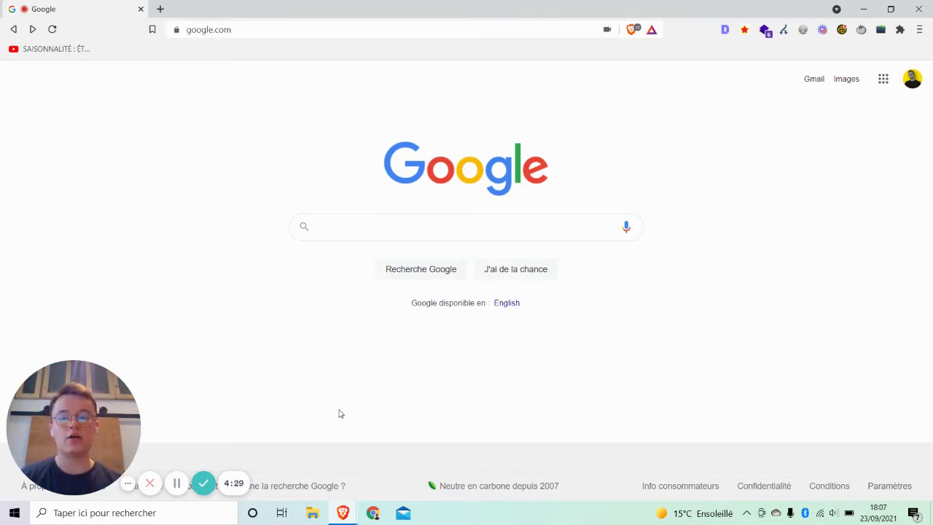
Search Google for "ahrefs youtube tool" and open the Ahrefs YouTube Keyword Tool result.
{"action": "left_click", "coordinate": [408, 223]}
{"action": "left_click", "coordinate": [378, 252]}
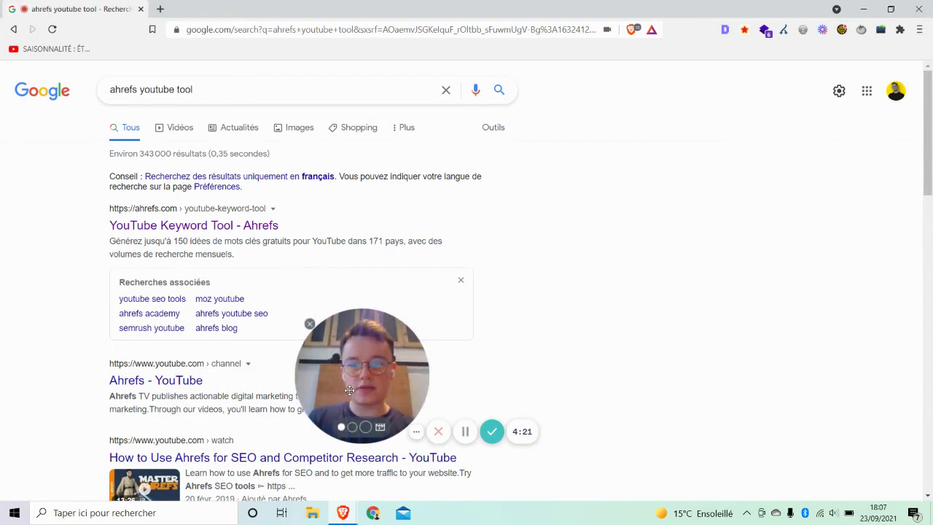
{"action": "left_click_drag", "start_coordinate": [319, 414], "coordinate": [29, 467]}
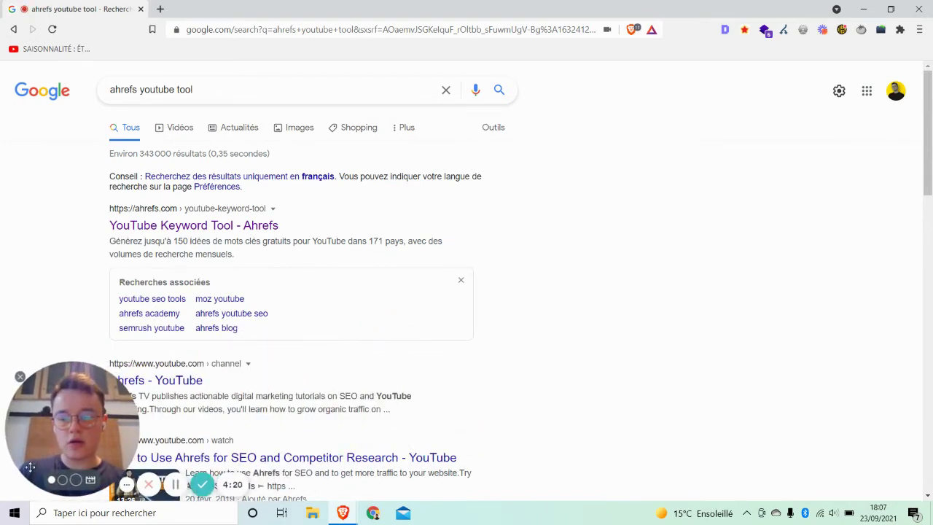
{"action": "left_click", "coordinate": [185, 228]}
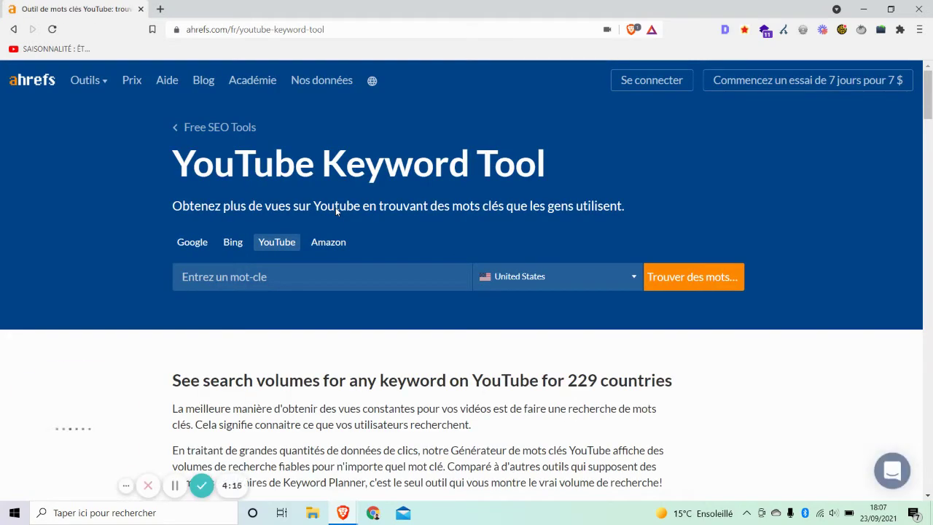
Run a YouTube keyword search for "douche" with the country set to France.
{"action": "left_click", "coordinate": [343, 284]}
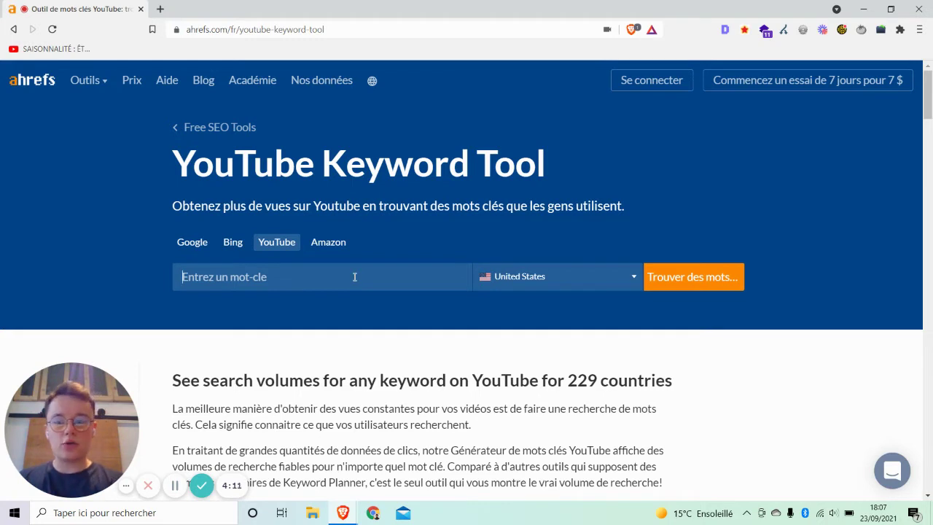
{"action": "left_click", "coordinate": [568, 288]}
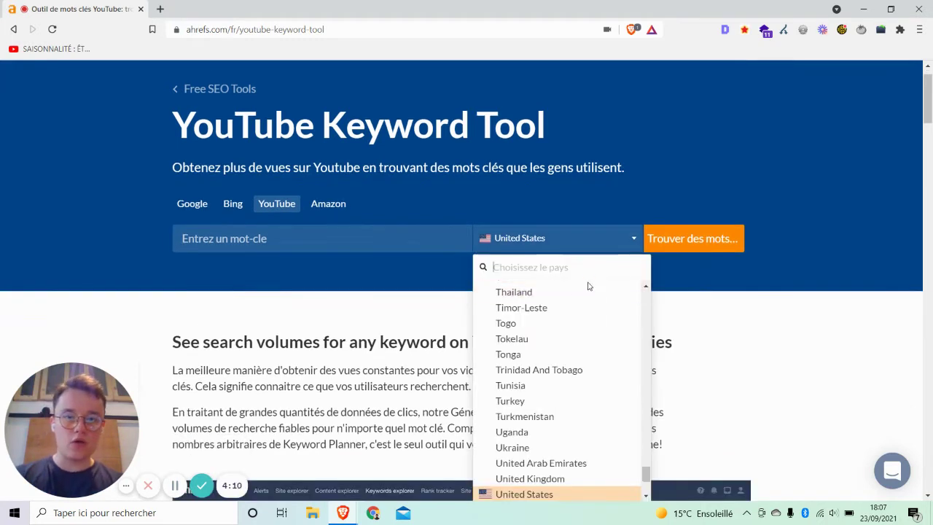
{"action": "type", "text": "fr"}
{"action": "left_click", "coordinate": [529, 290]}
{"action": "left_click", "coordinate": [323, 242]}
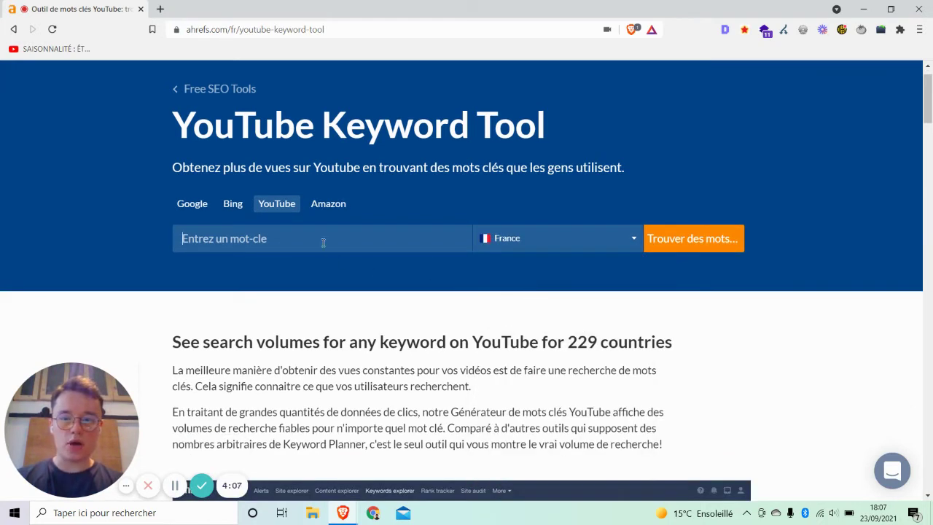
{"action": "type", "text": "douche"}
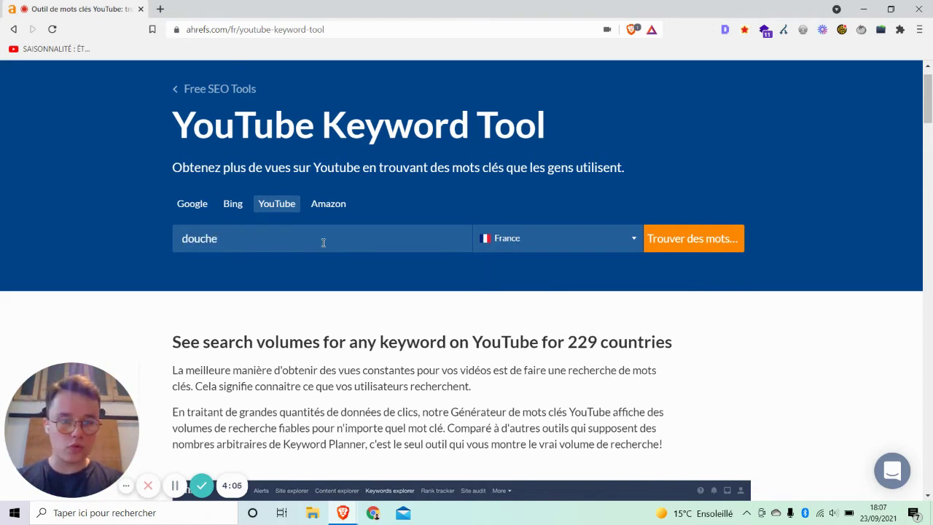
{"action": "left_click", "coordinate": [667, 239]}
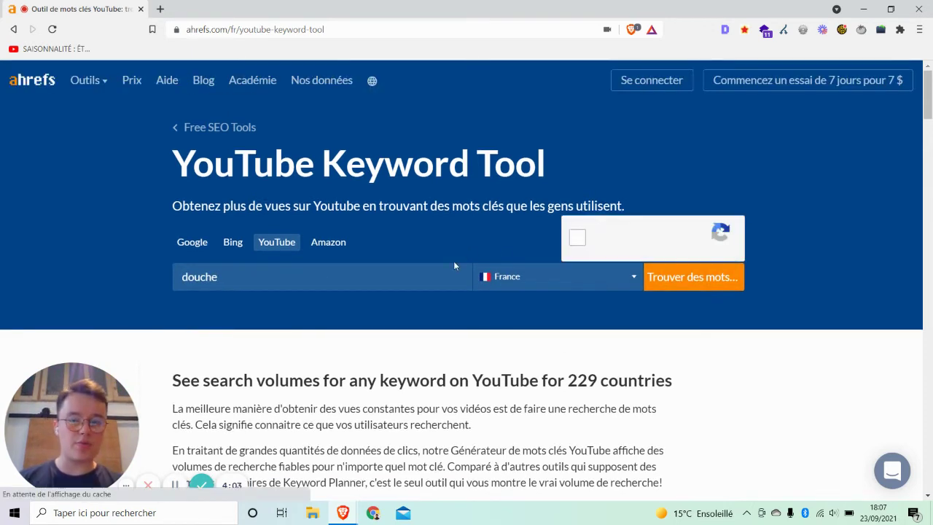
Complete the reCAPTCHA check, skipping the stairs image and selecting the squares with traffic lights.
{"action": "left_click", "coordinate": [574, 242]}
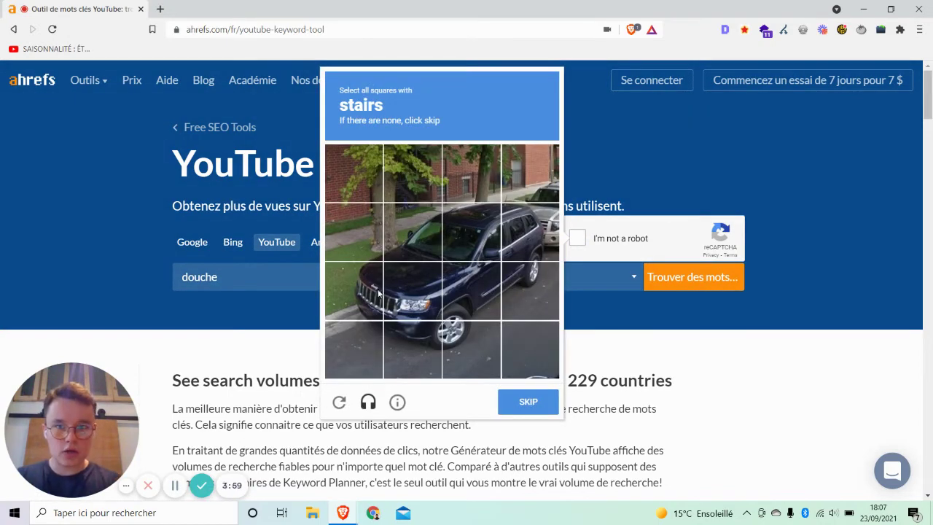
{"action": "left_click", "coordinate": [352, 328]}
{"action": "left_click", "coordinate": [343, 339]}
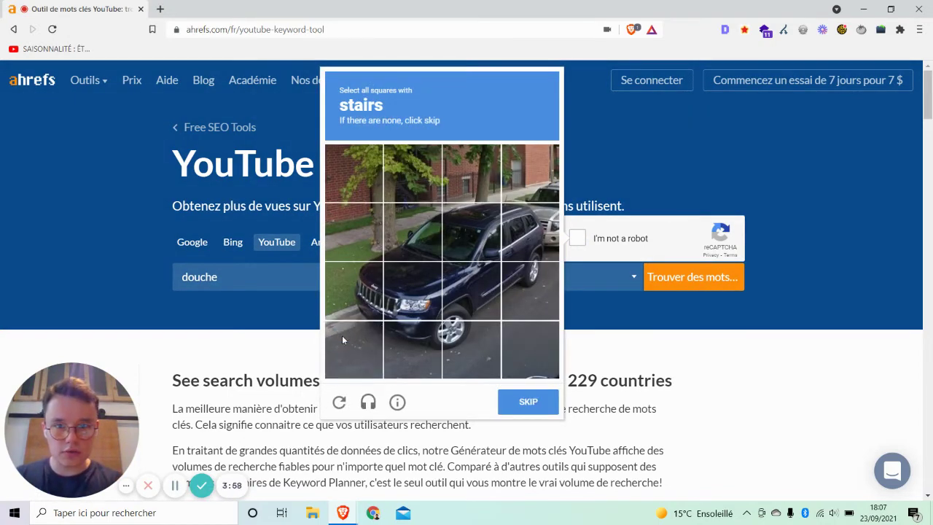
{"action": "left_click", "coordinate": [516, 399]}
{"action": "left_click", "coordinate": [530, 243]}
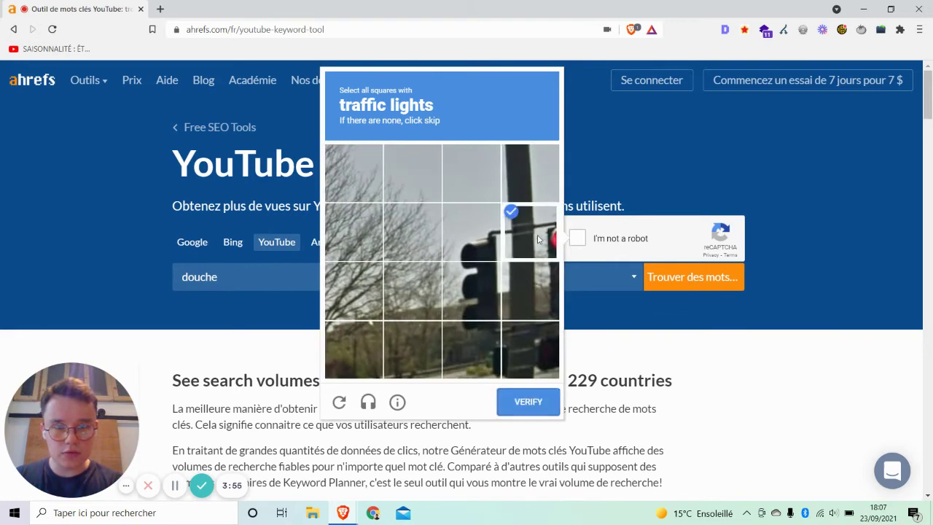
{"action": "left_click", "coordinate": [537, 286]}
{"action": "left_click", "coordinate": [469, 301]}
{"action": "left_click", "coordinate": [458, 254]}
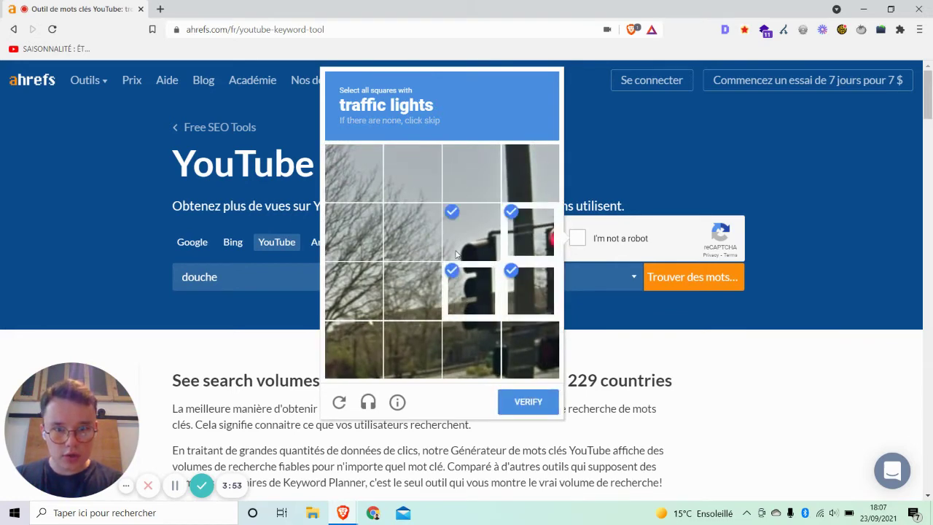
{"action": "left_click", "coordinate": [530, 401]}
Examine the phrase-match keyword ideas for "douche" and their search volumes.
{"action": "scroll", "coordinate": [623, 316], "scroll_direction": "down", "scroll_amount": 3}
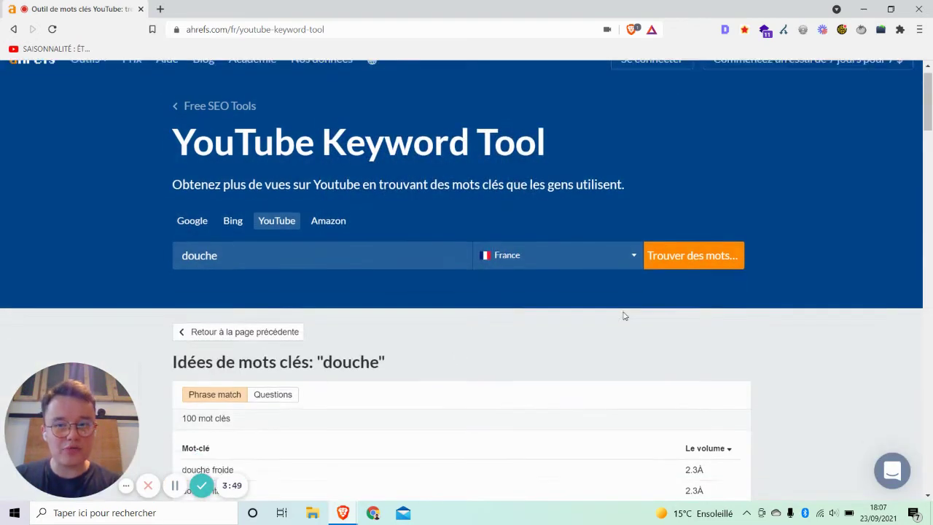
{"action": "scroll", "coordinate": [623, 316], "scroll_direction": "up", "scroll_amount": 1}
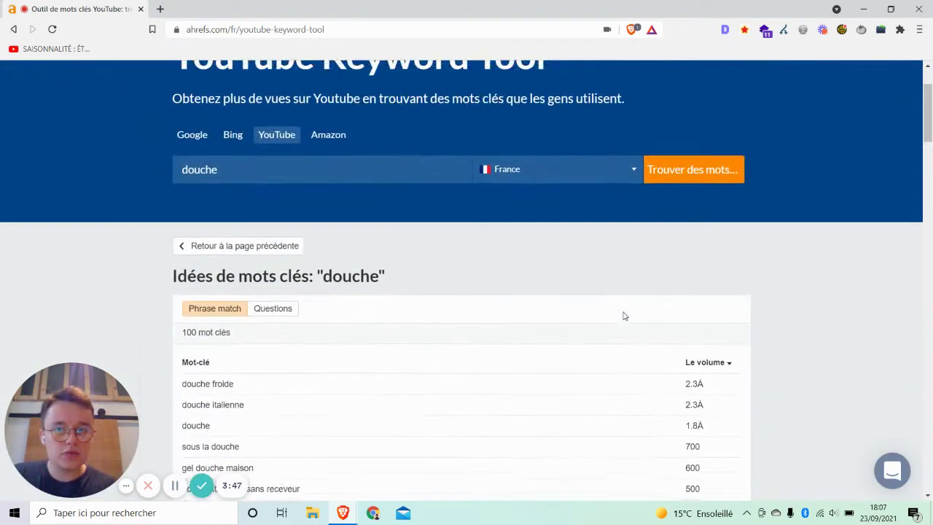
{"action": "scroll", "coordinate": [623, 315], "scroll_direction": "down", "scroll_amount": 1}
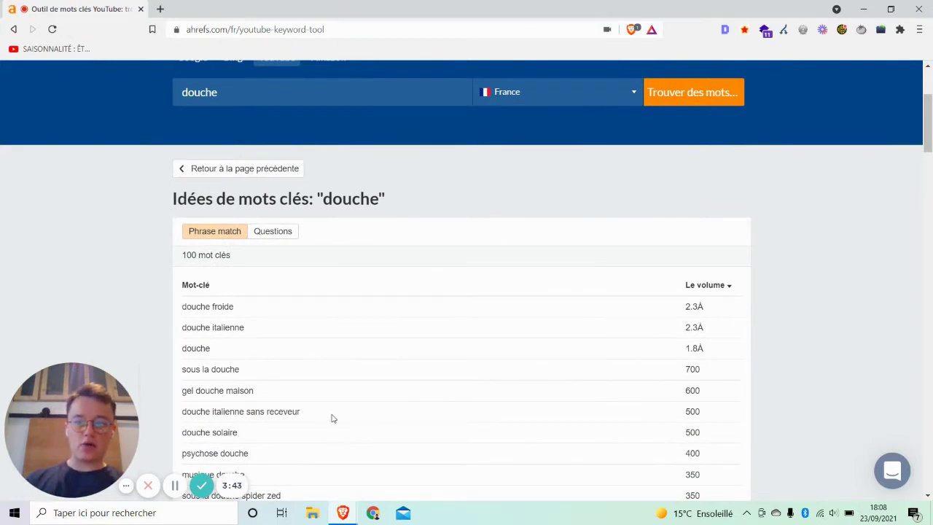
{"action": "left_click_drag", "start_coordinate": [331, 416], "coordinate": [179, 415]}
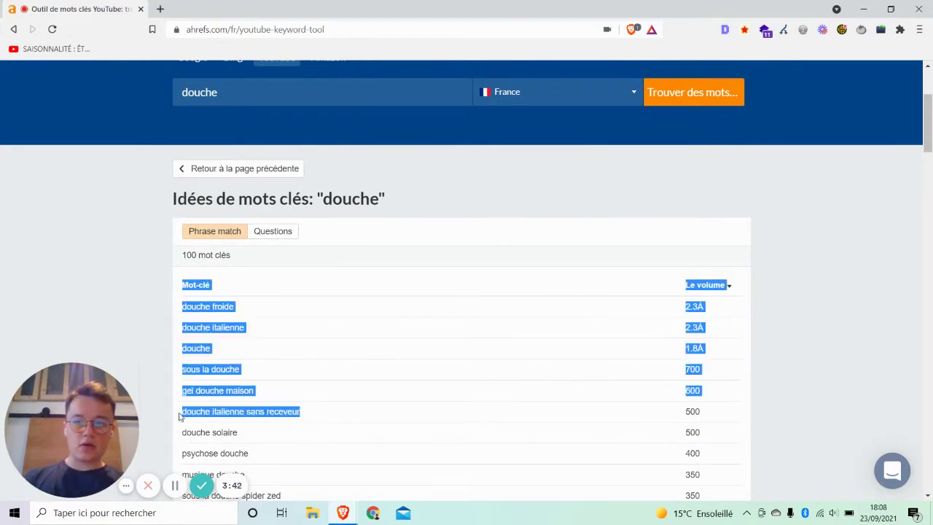
{"action": "left_click", "coordinate": [163, 284]}
{"action": "scroll", "coordinate": [357, 262], "scroll_direction": "down", "scroll_amount": 1}
{"action": "scroll", "coordinate": [357, 262], "scroll_direction": "down", "scroll_amount": 3}
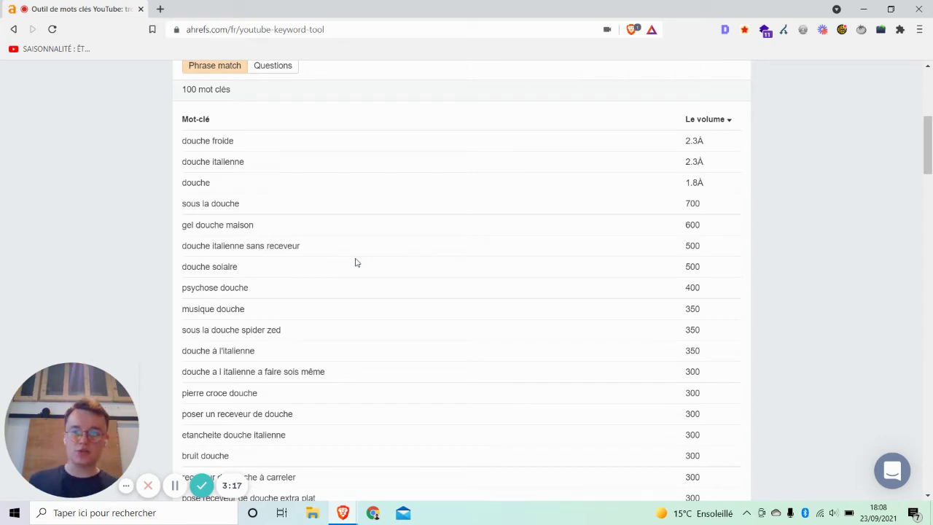
{"action": "scroll", "coordinate": [355, 262], "scroll_direction": "up", "scroll_amount": 3}
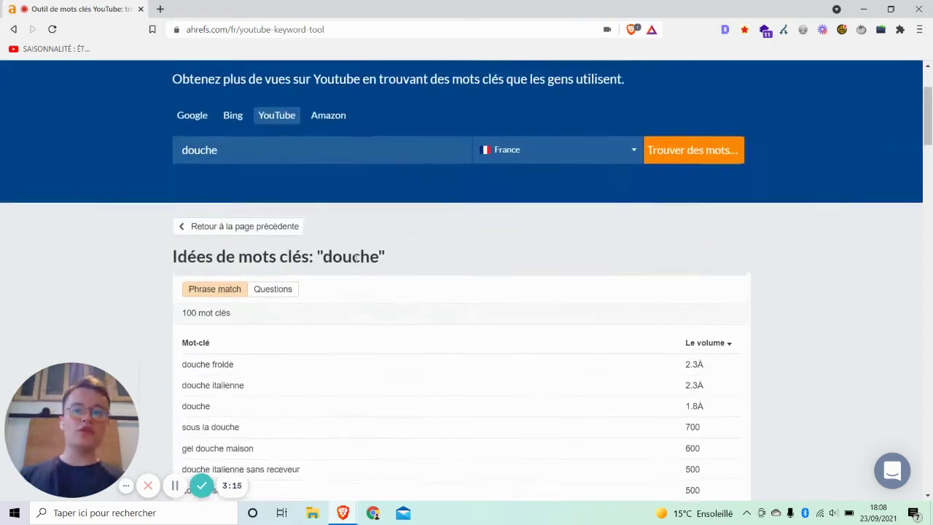
Switch the keyword ideas to Questions and pass the reCAPTCHA by selecting the traffic light squares.
{"action": "left_click", "coordinate": [284, 291]}
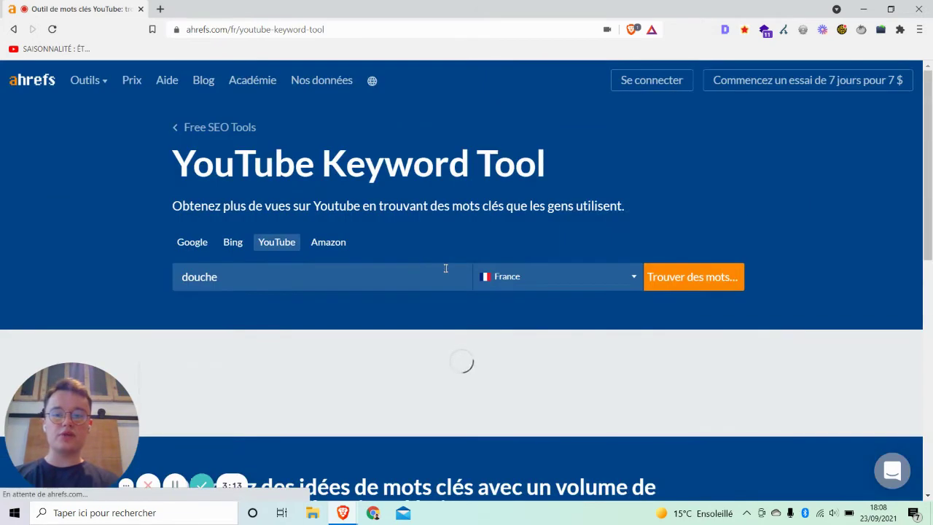
{"action": "left_click", "coordinate": [594, 242]}
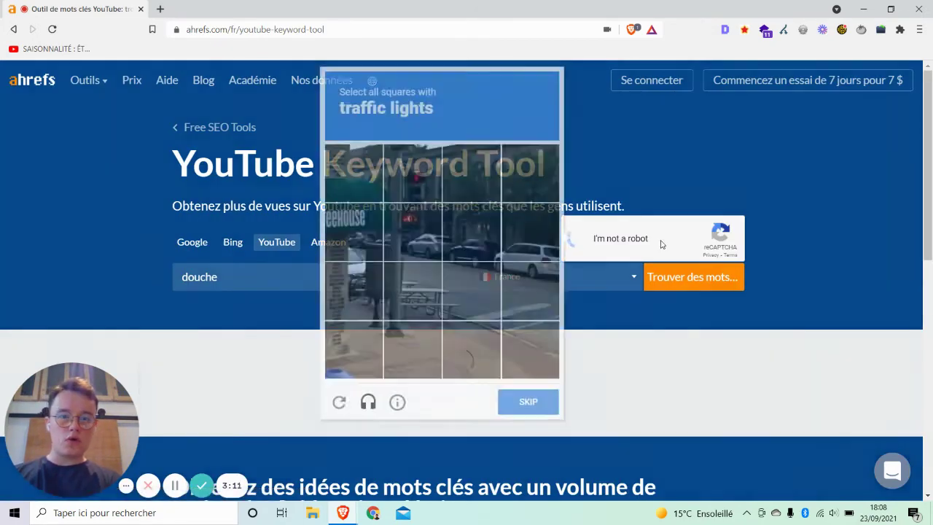
{"action": "left_click", "coordinate": [419, 237]}
{"action": "left_click", "coordinate": [400, 170]}
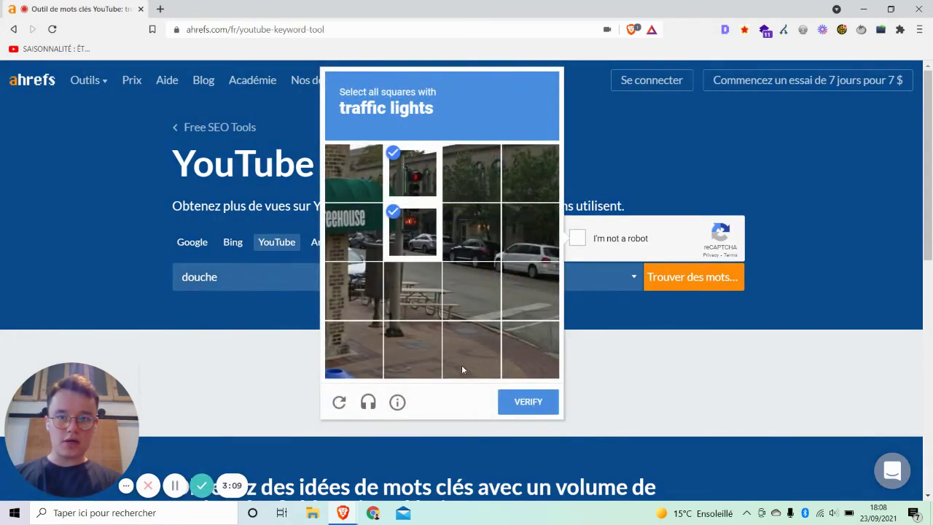
{"action": "left_click", "coordinate": [525, 399]}
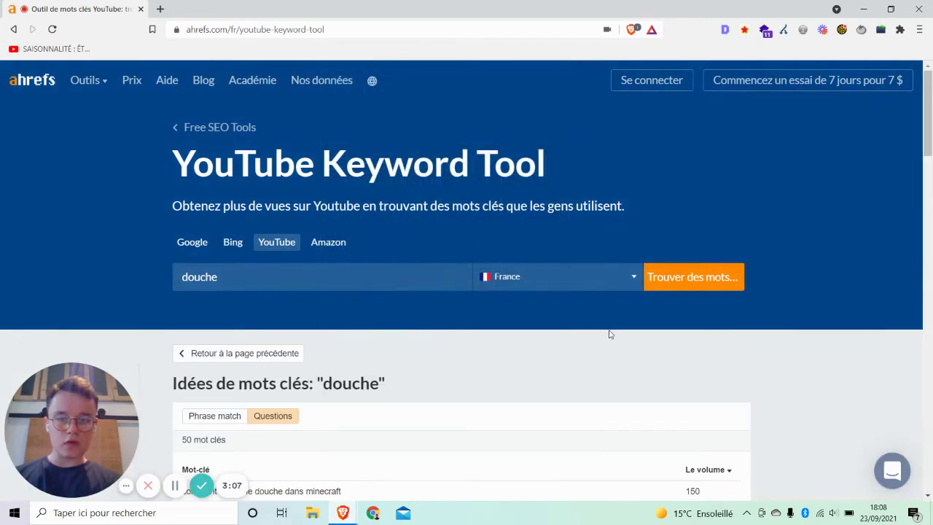
Examine the question keywords and their volumes, highlighting the rows down to "comment faire une douche".
{"action": "scroll", "coordinate": [661, 223], "scroll_direction": "down", "scroll_amount": 5}
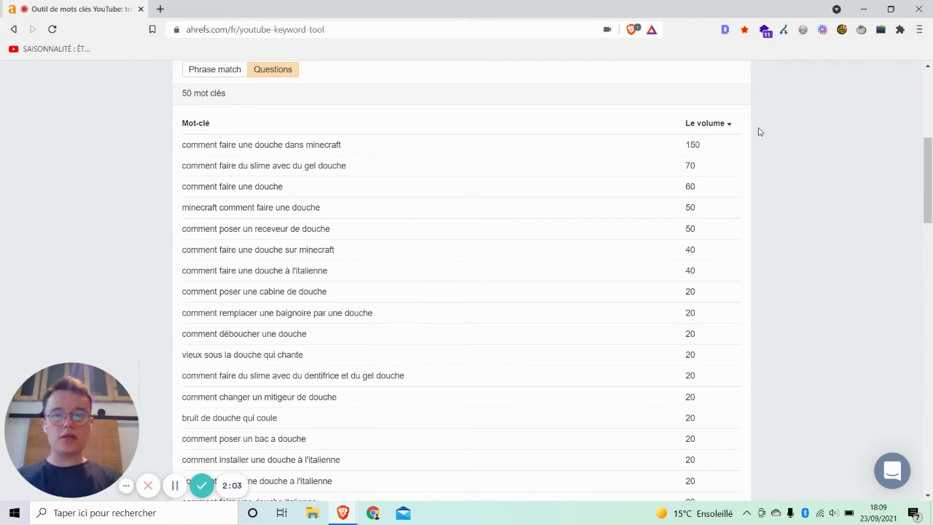
{"action": "left_click_drag", "start_coordinate": [298, 189], "coordinate": [162, 201]}
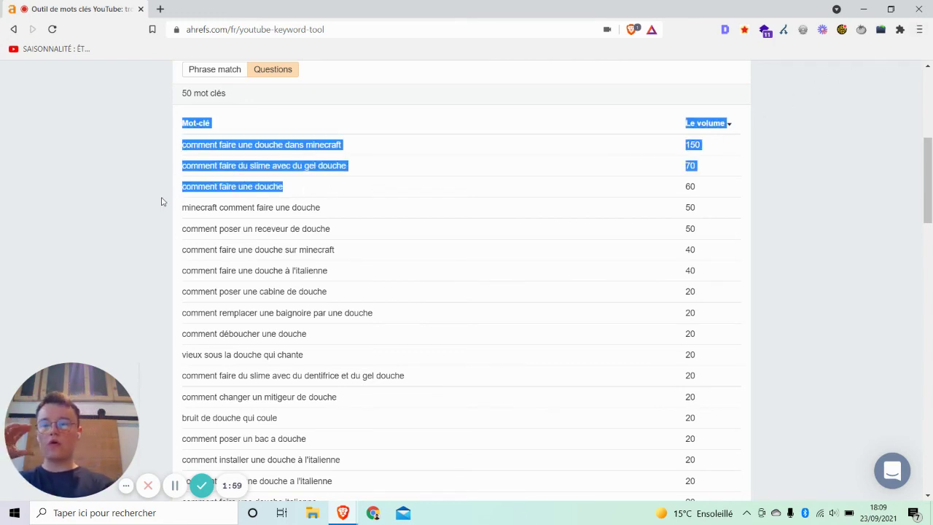
{"action": "left_click", "coordinate": [297, 188]}
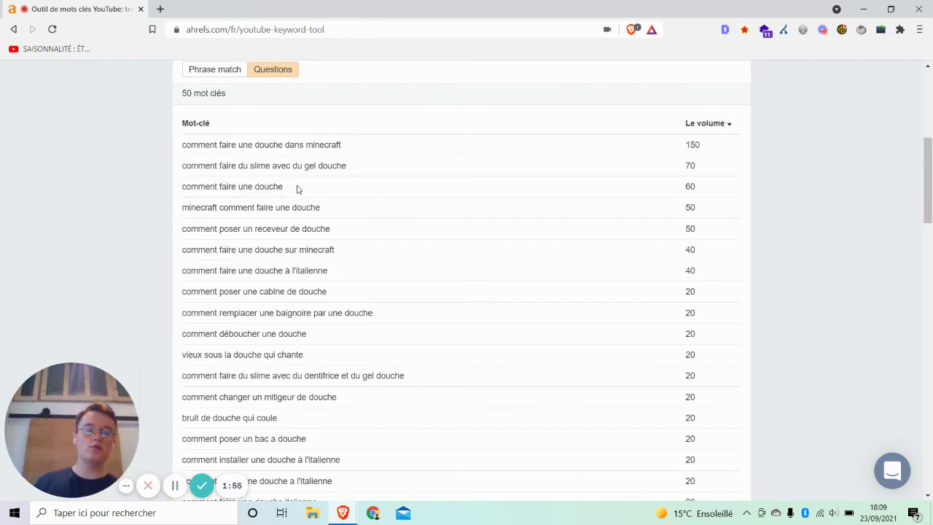